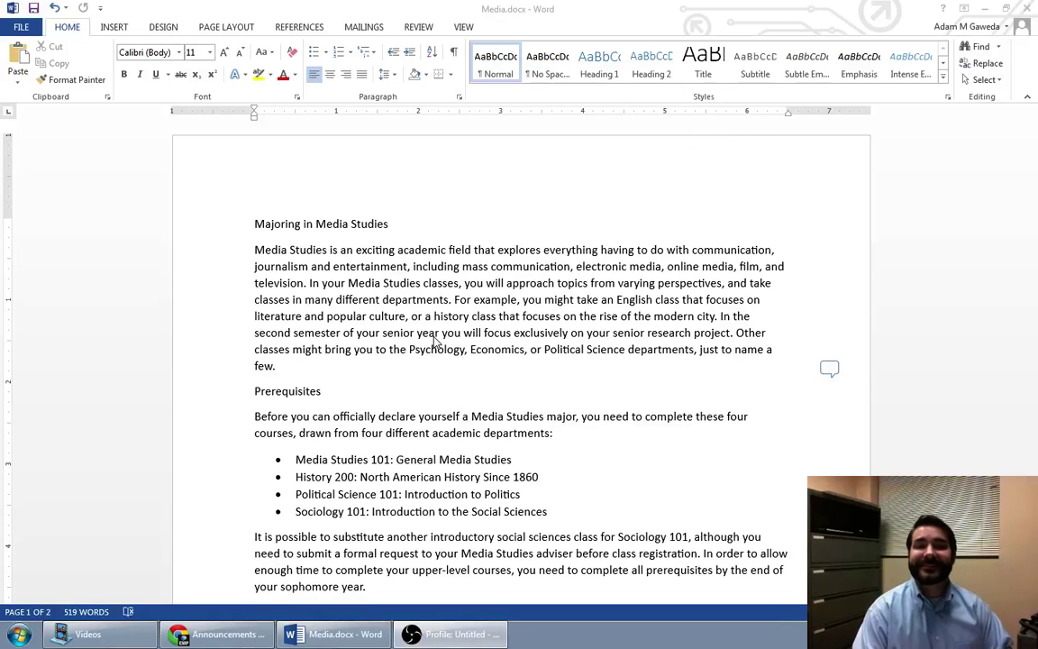
- Apply the Title style to the line "Majoring in Media Studies"
click(195, 231)
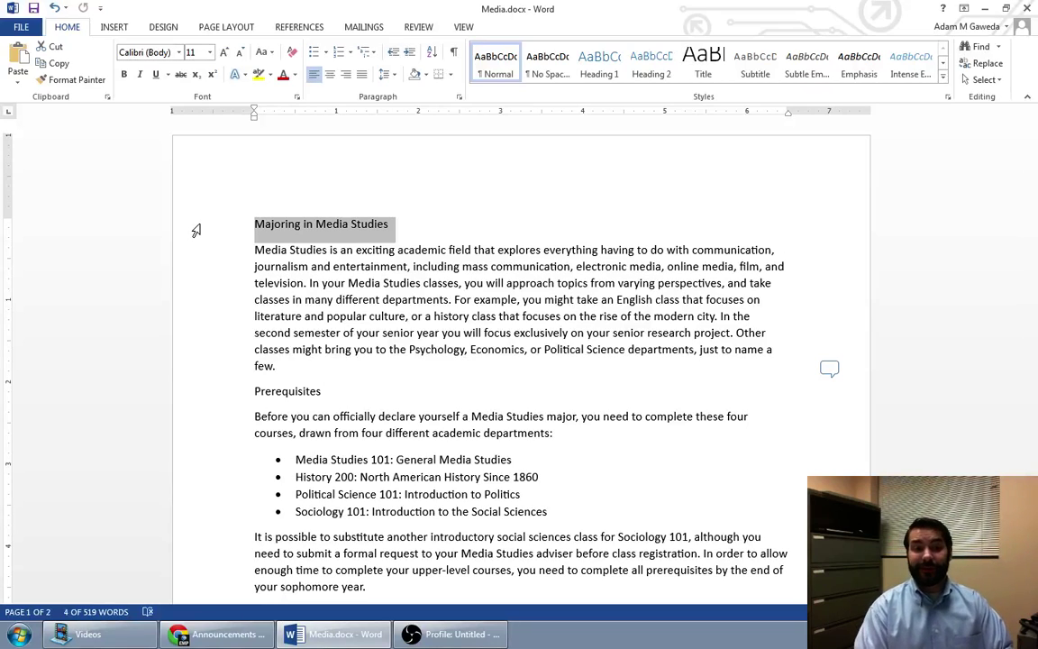
click(701, 63)
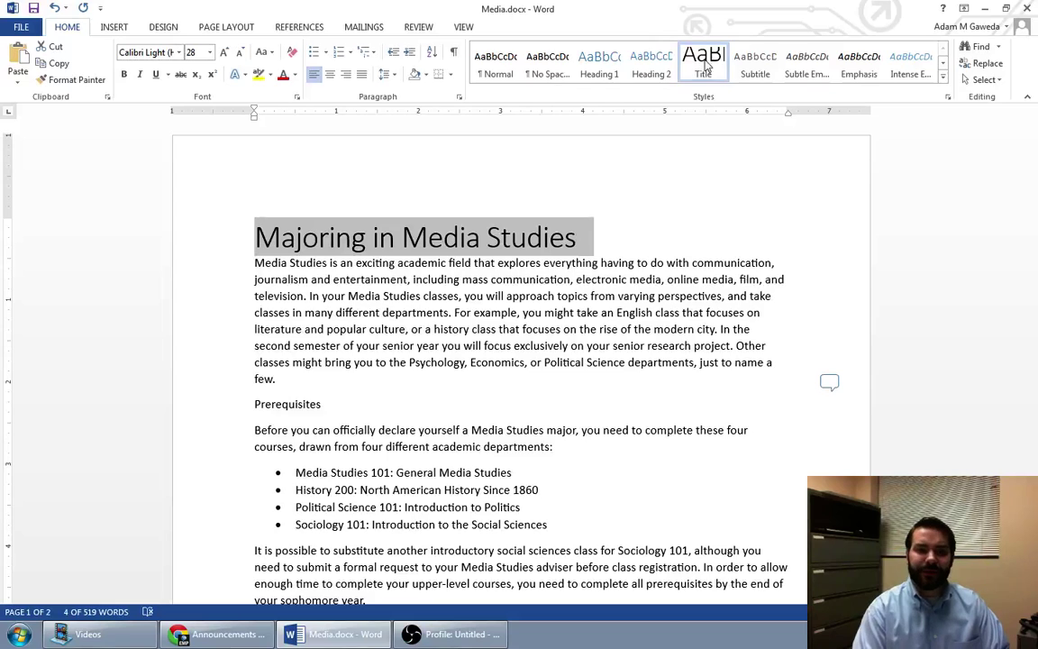
key(ctrl+z)
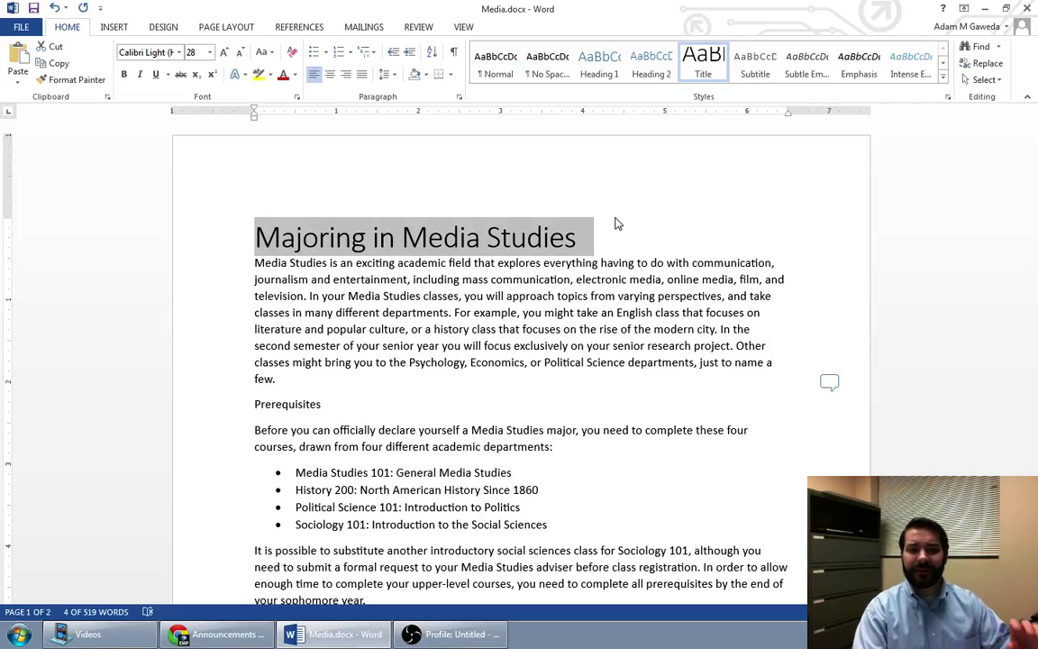
- Apply the Heading 1 style to the "Prerequisites" line
scroll(616, 222, down, 4)
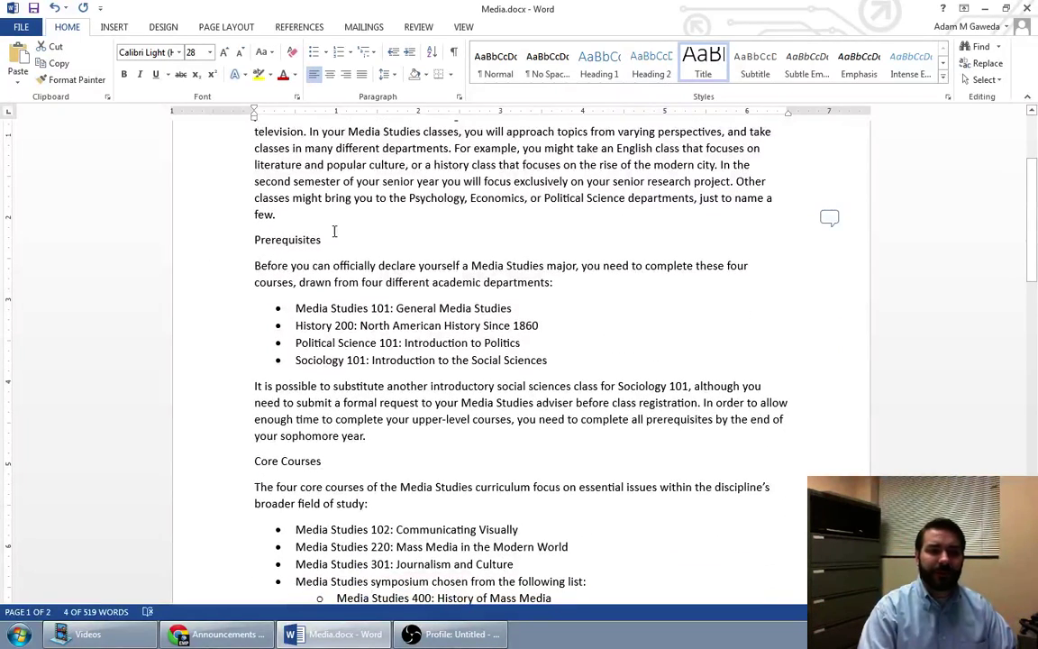
click(213, 244)
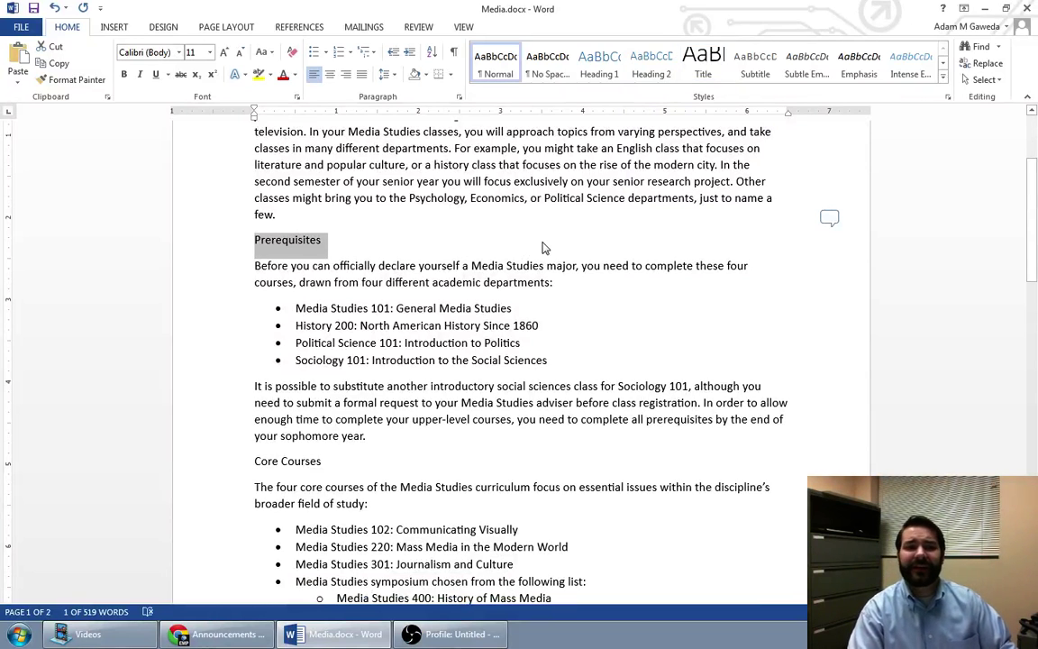
click(599, 63)
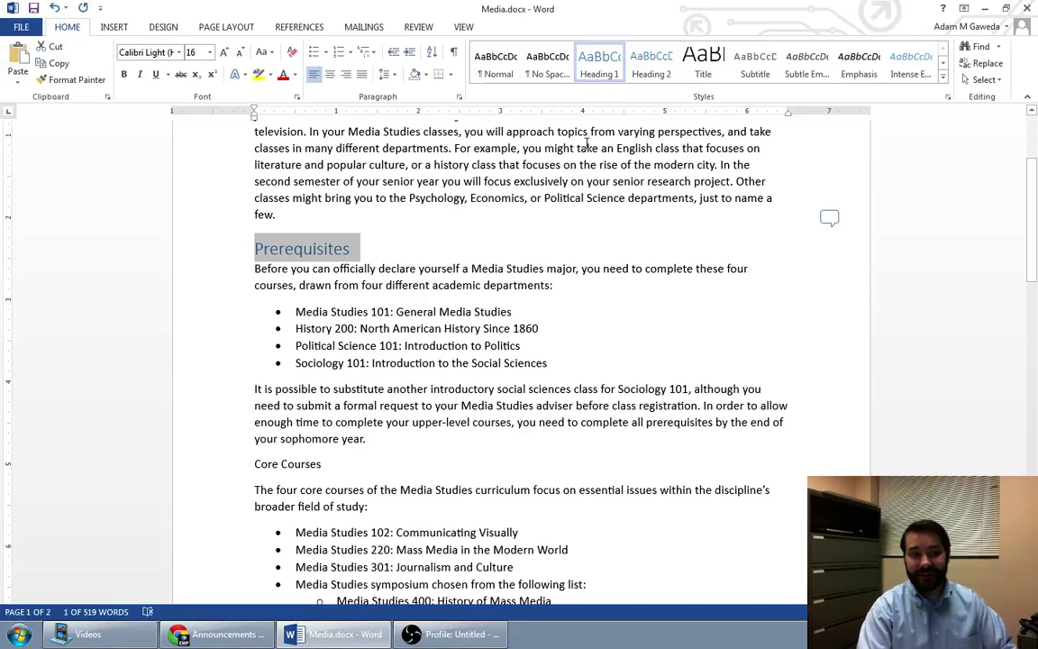
click(463, 249)
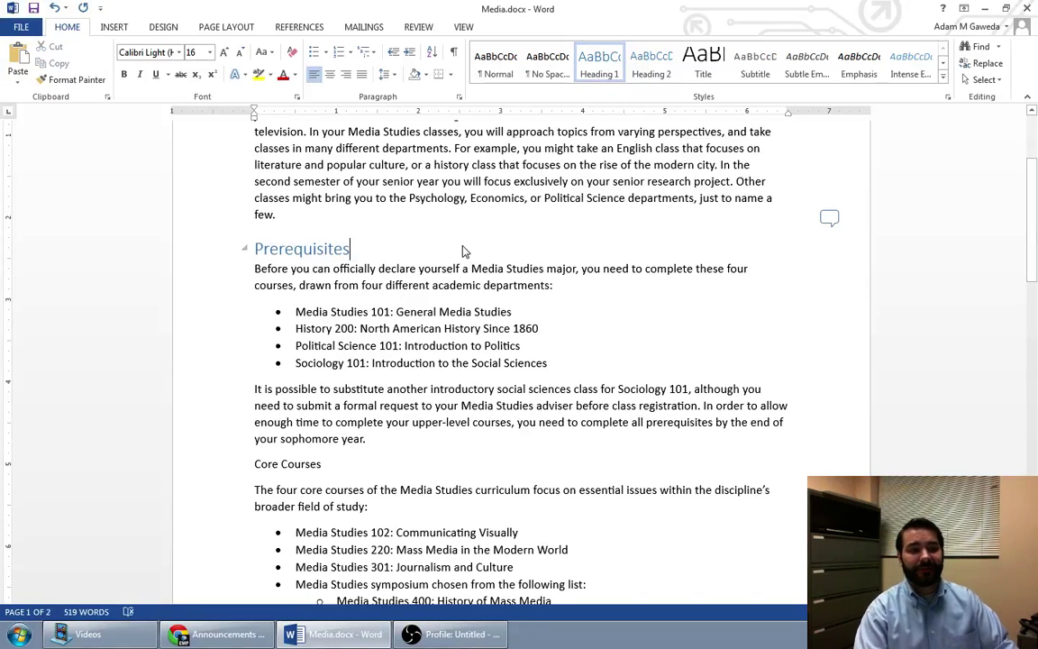
- Apply the Heading 1 style to the Core Courses, Electives, Research Methods and Senior Project lines together
click(216, 465)
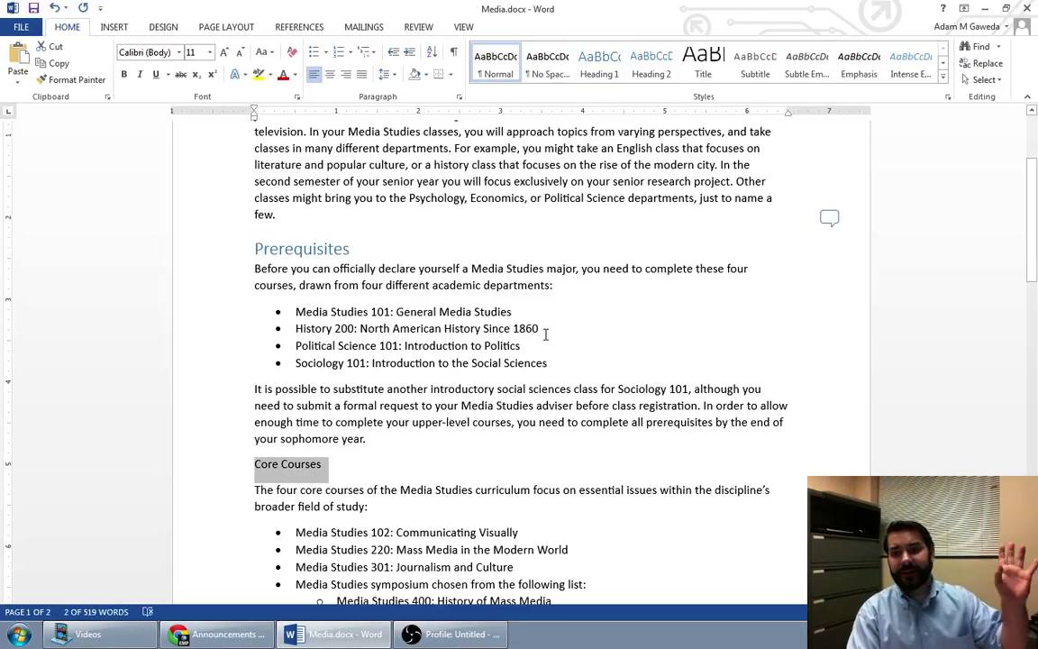
scroll(545, 335, down, 7)
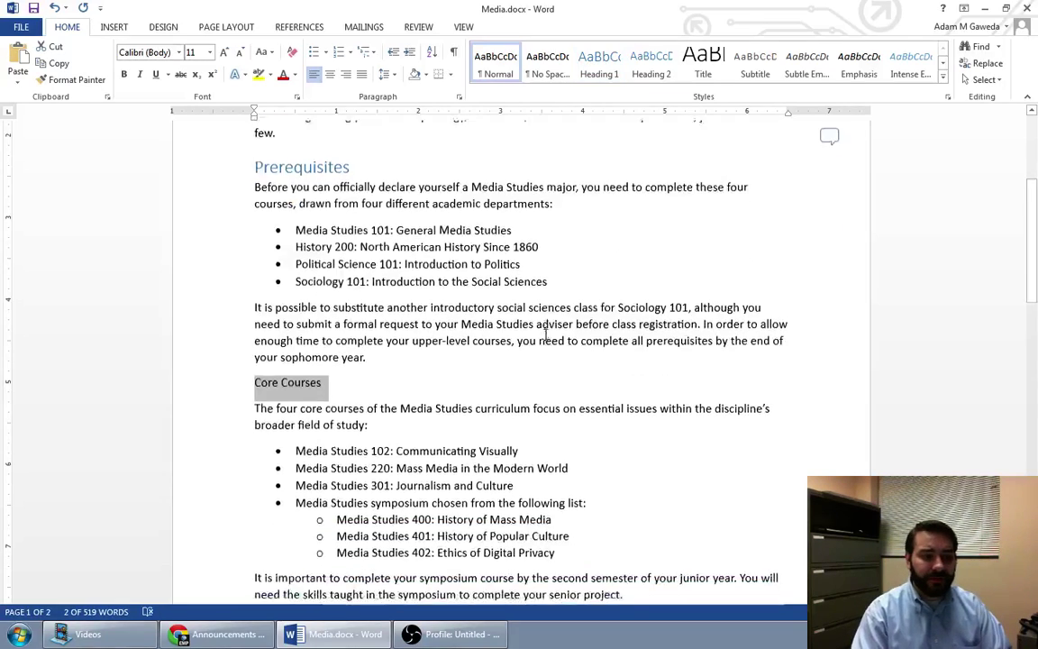
scroll(545, 334, up, 1)
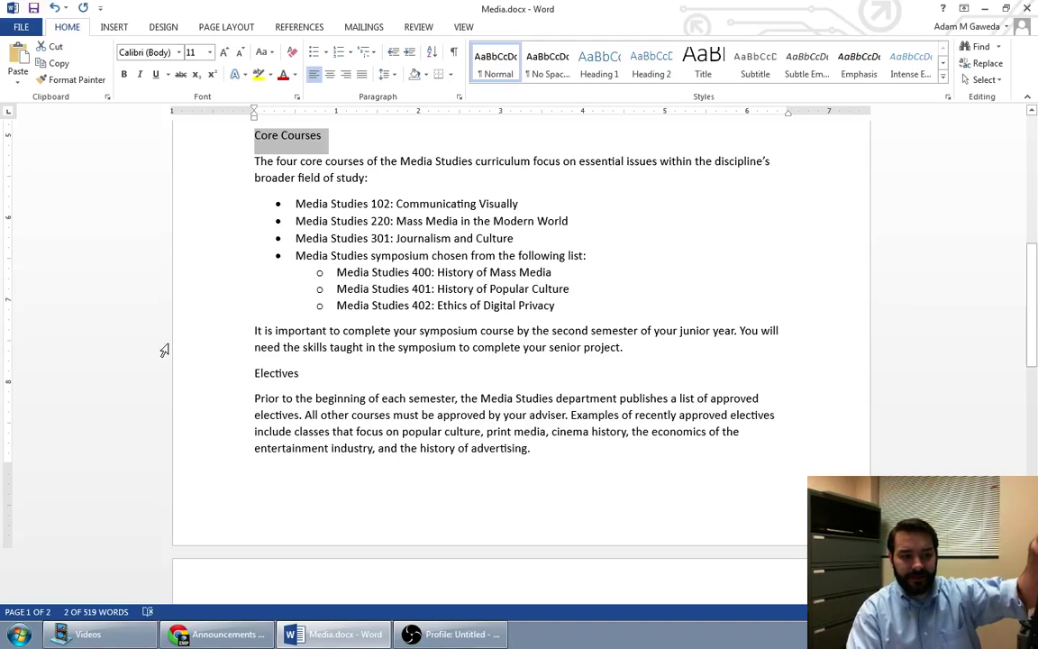
ctrl+click(219, 380)
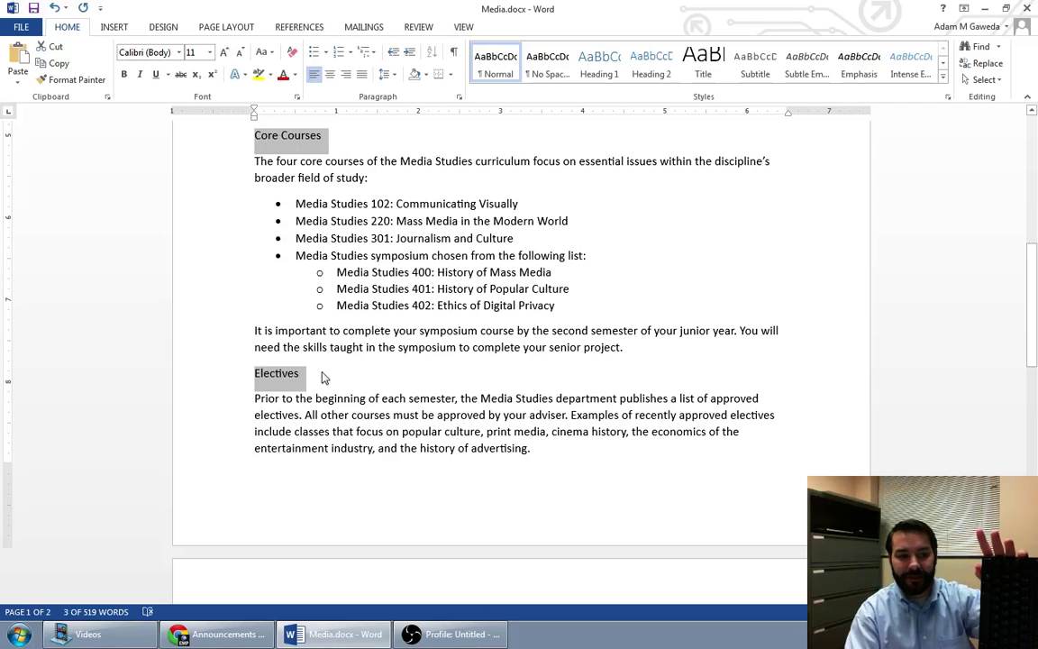
scroll(329, 369, down, 6)
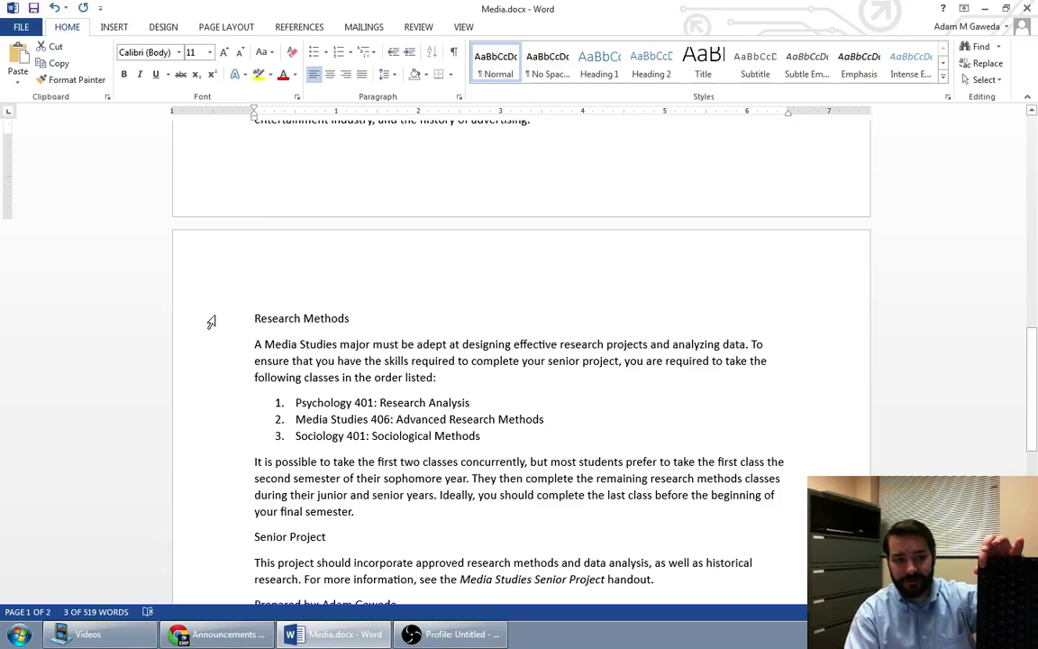
click(211, 322)
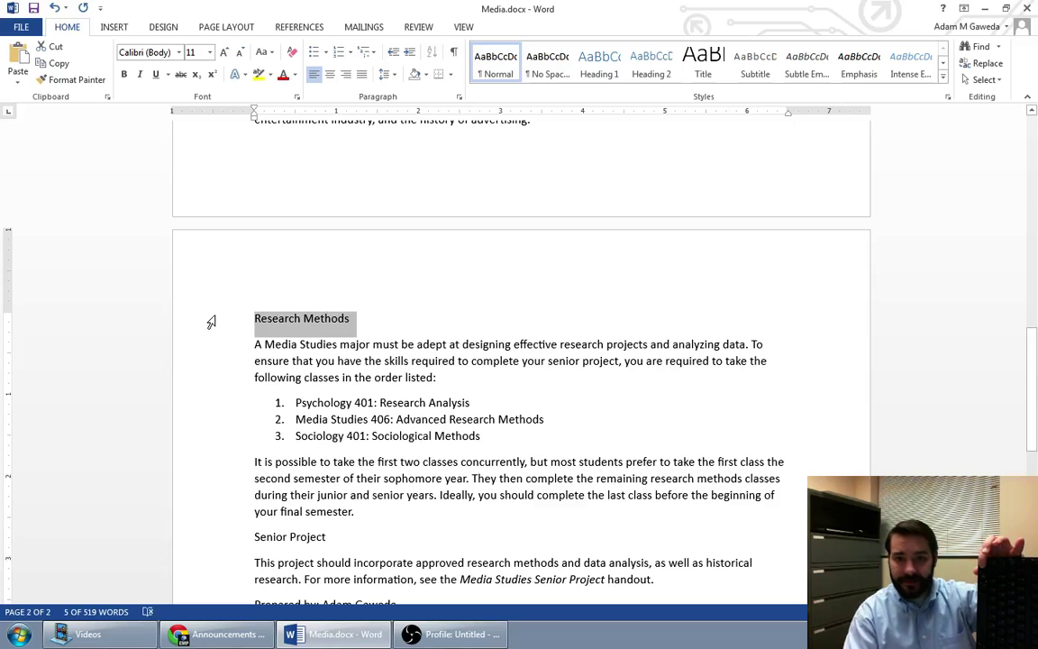
scroll(211, 323, up, 7)
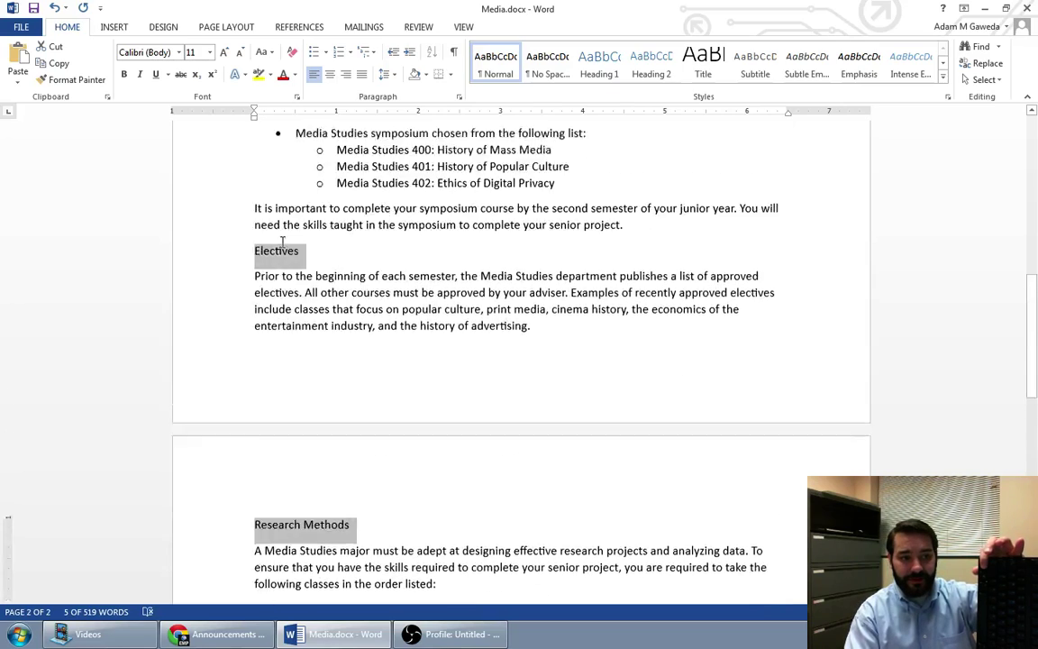
scroll(218, 319, down, 10)
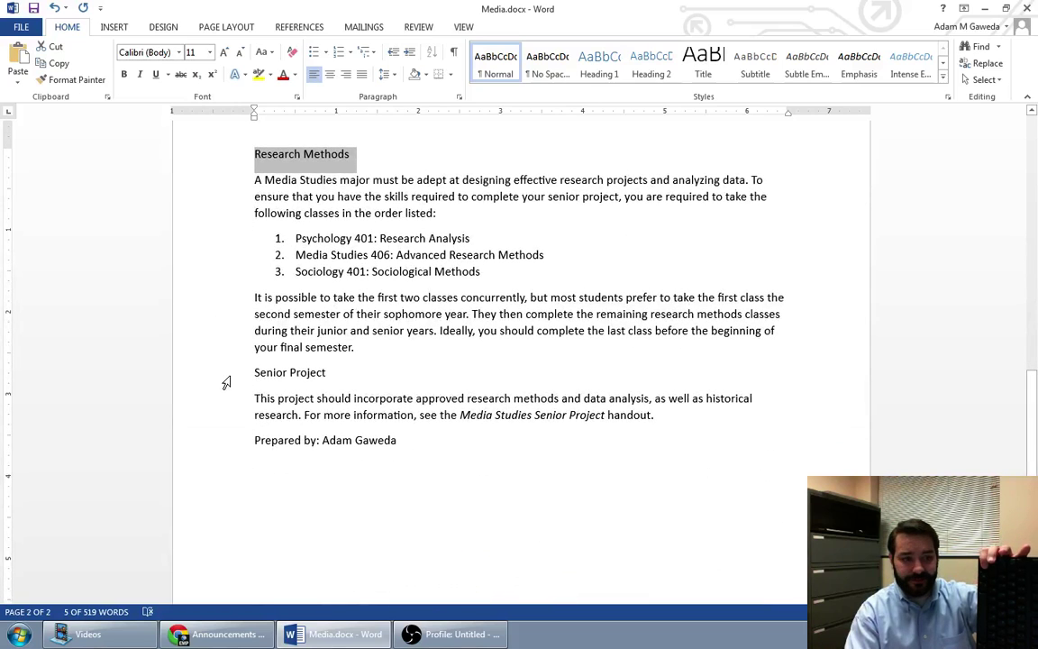
ctrl+click(226, 382)
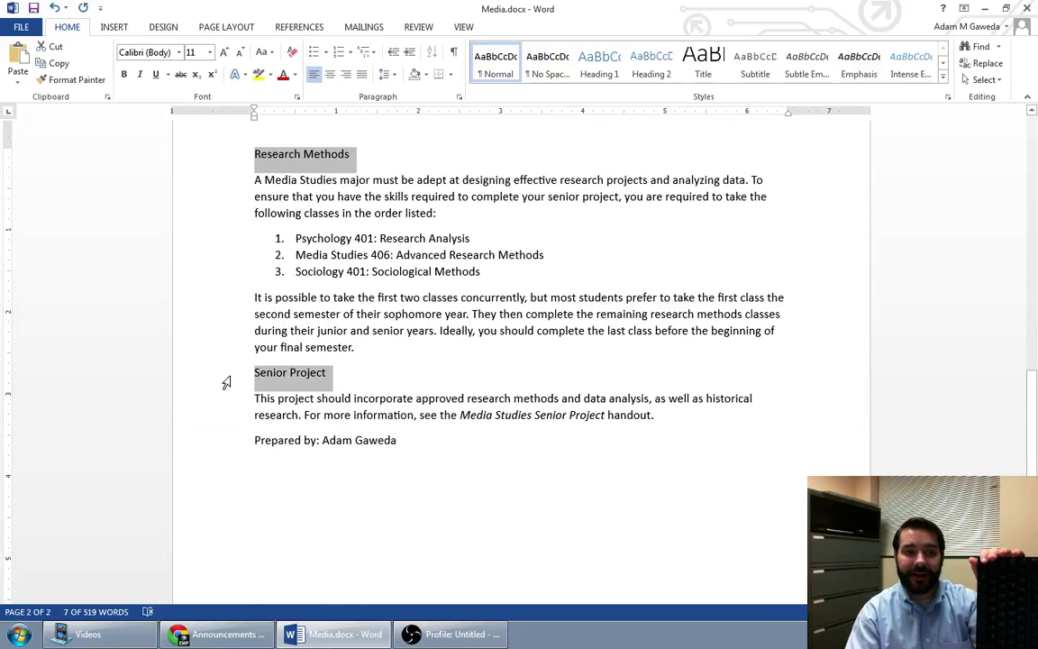
click(599, 68)
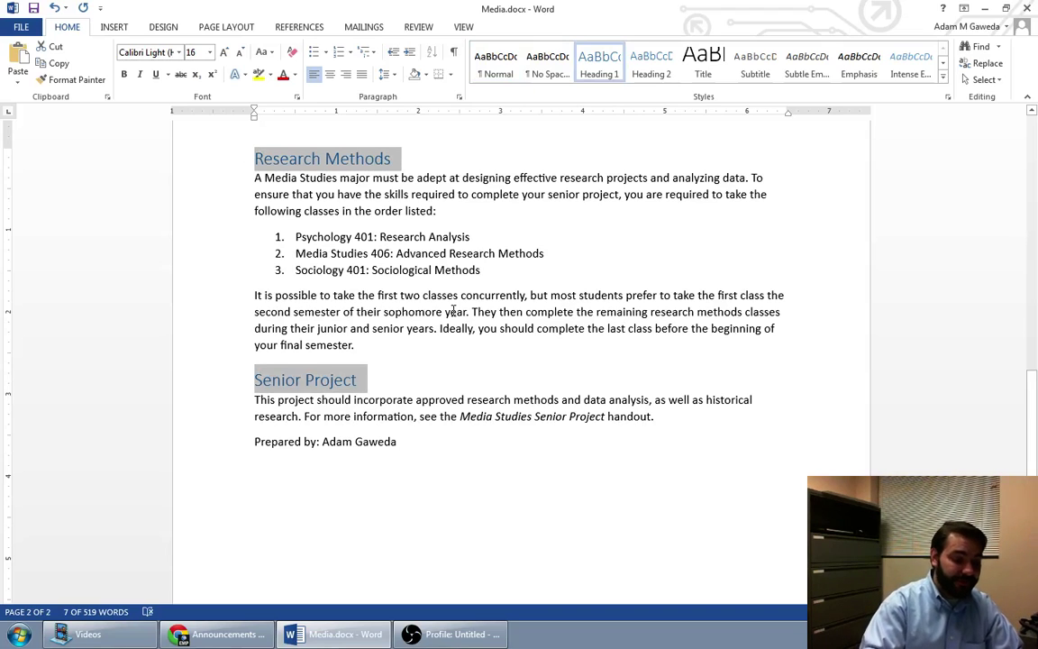
click(291, 328)
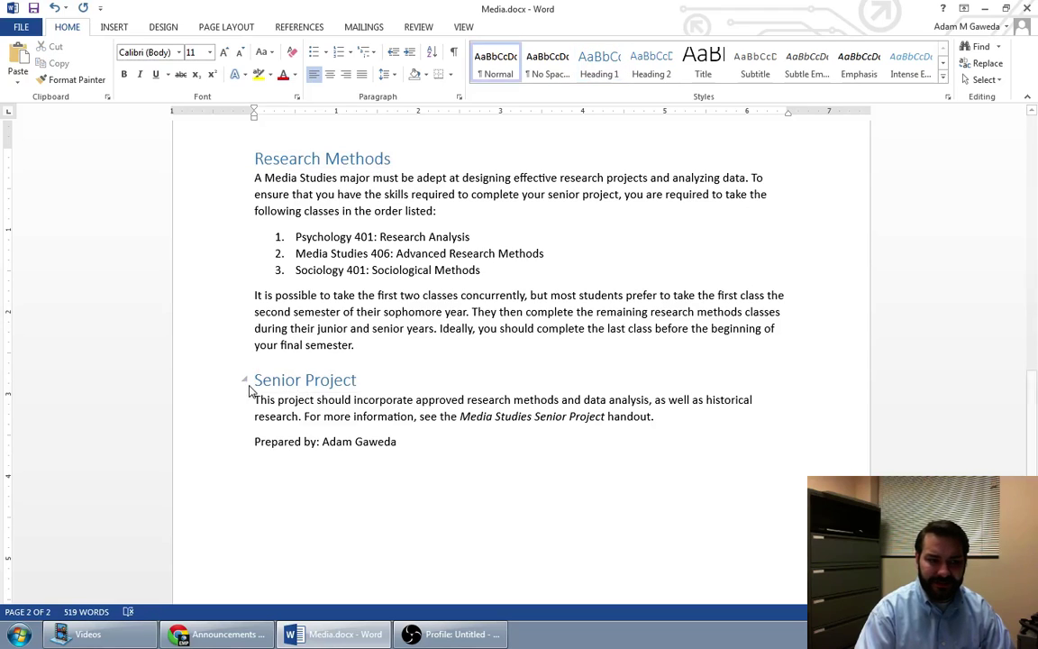
- Collapse the text under all five headings, from Senior Project up to Prerequisites
click(242, 381)
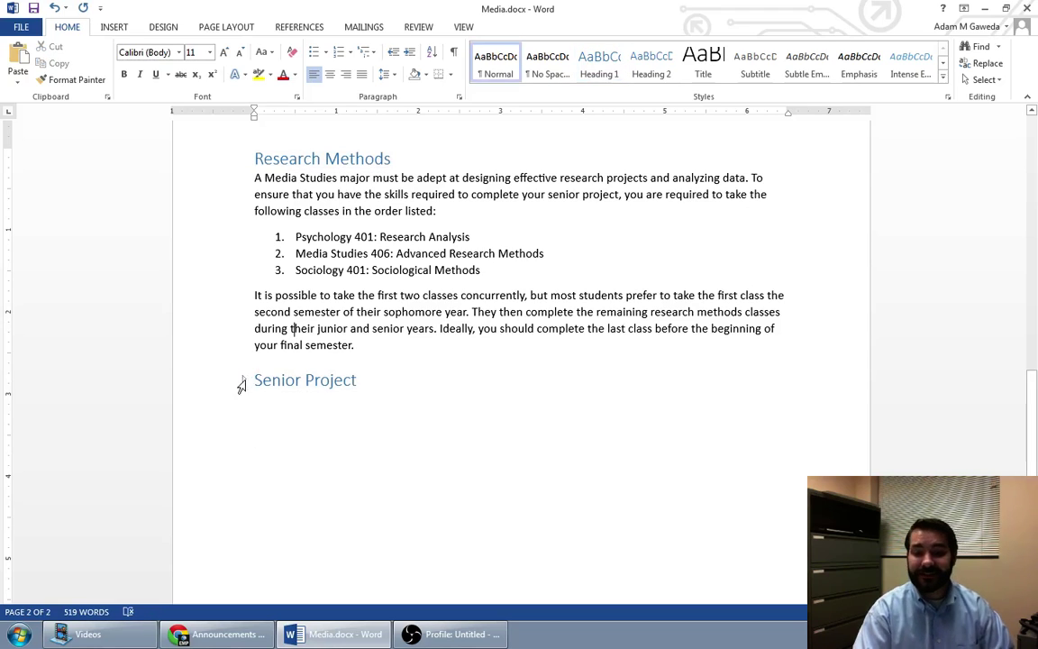
click(245, 160)
scroll(251, 216, up, 6)
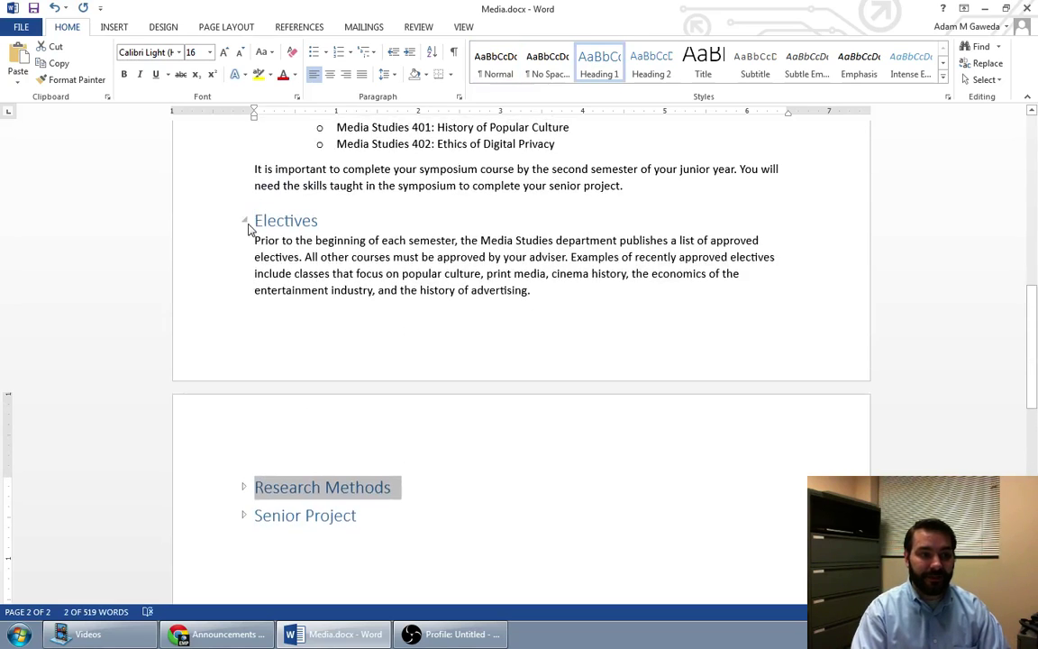
click(244, 221)
scroll(245, 225, up, 6)
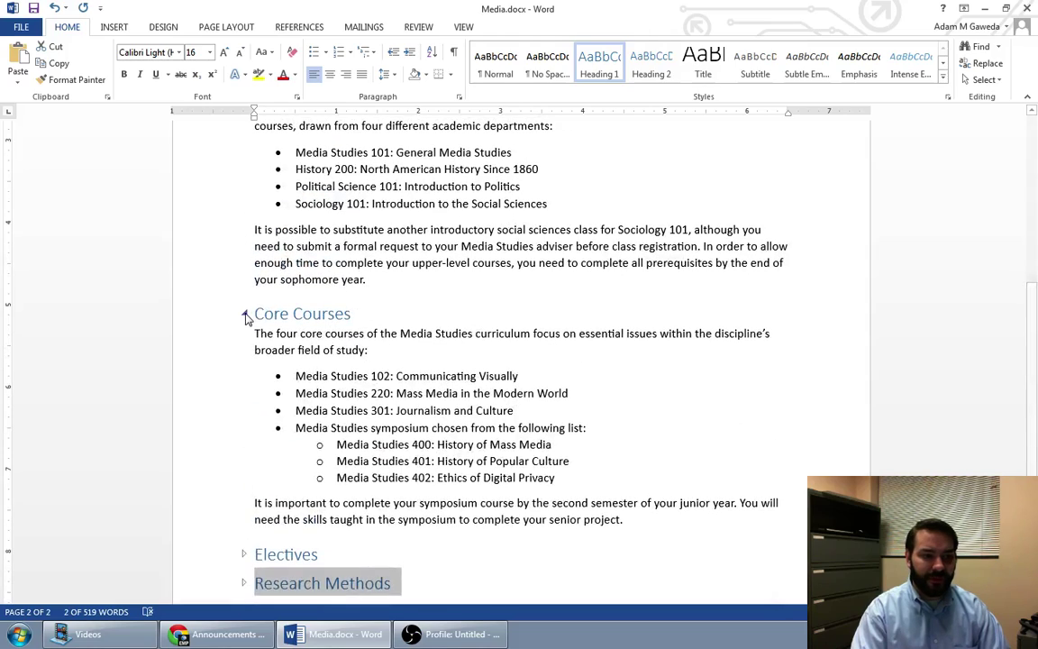
click(245, 315)
scroll(245, 289, up, 4)
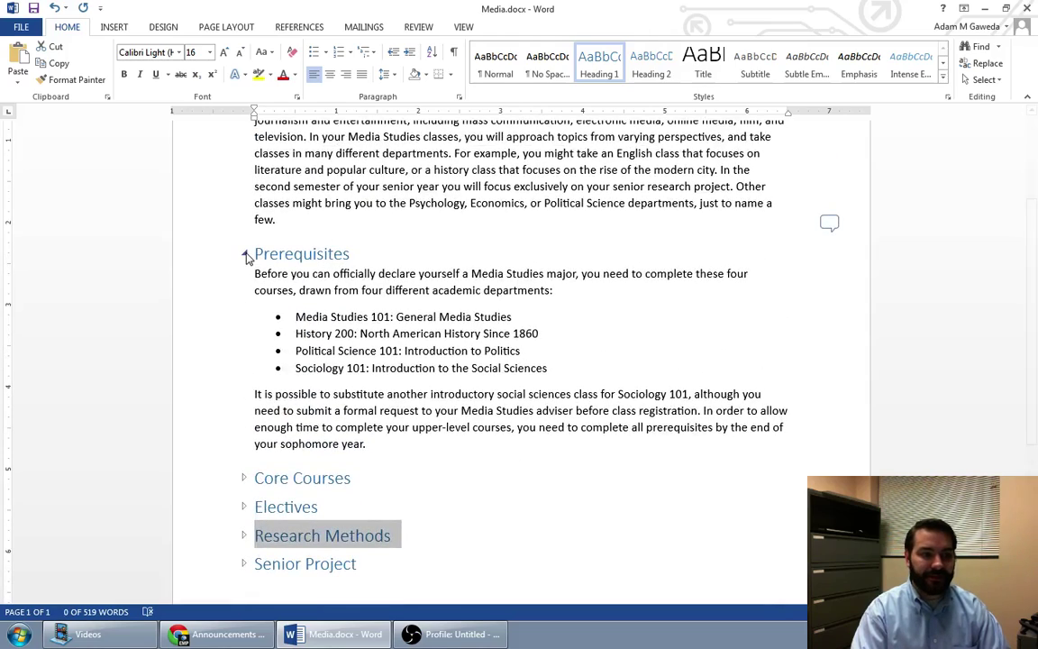
click(245, 255)
scroll(247, 263, up, 4)
click(358, 360)
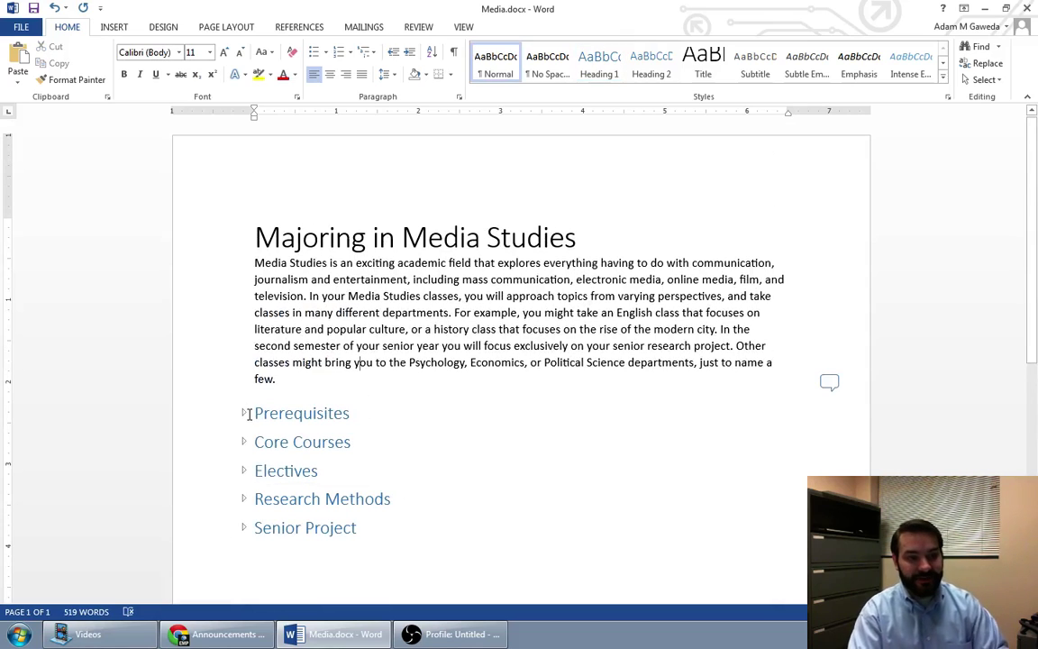
- Expand the text under all five collapsed headings again, from Senior Project up to Prerequisites
click(243, 527)
click(243, 498)
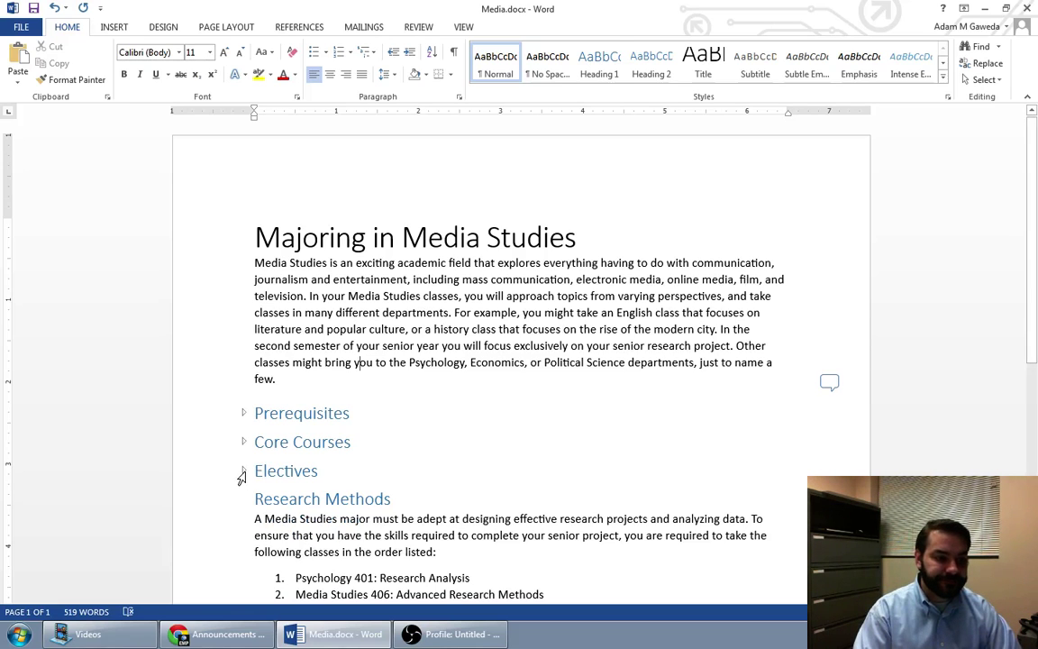
click(243, 470)
click(243, 442)
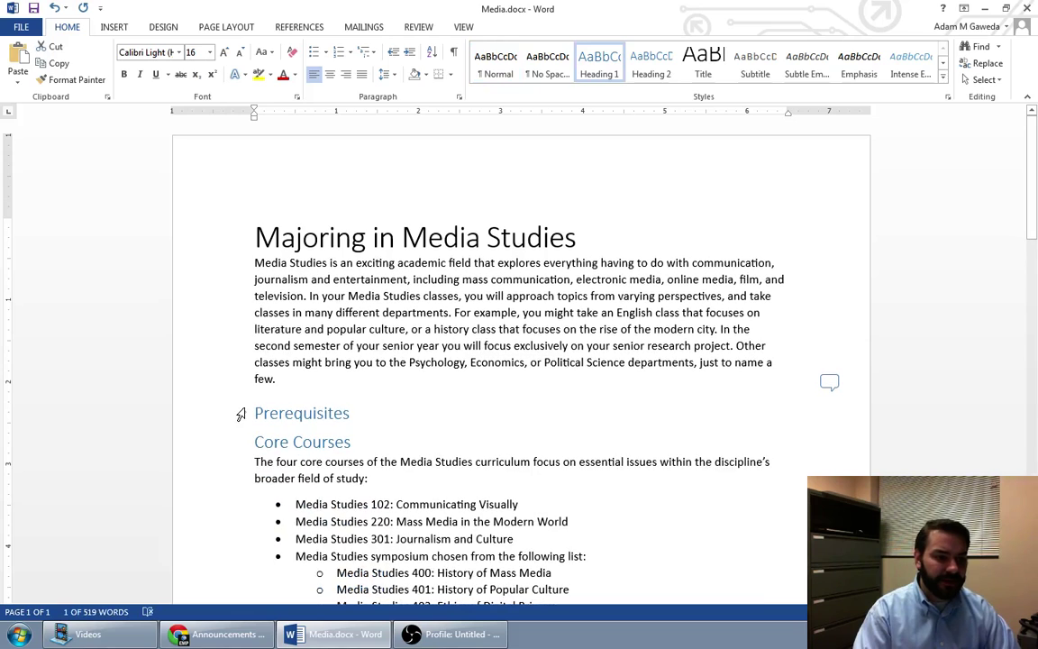
click(244, 413)
click(441, 416)
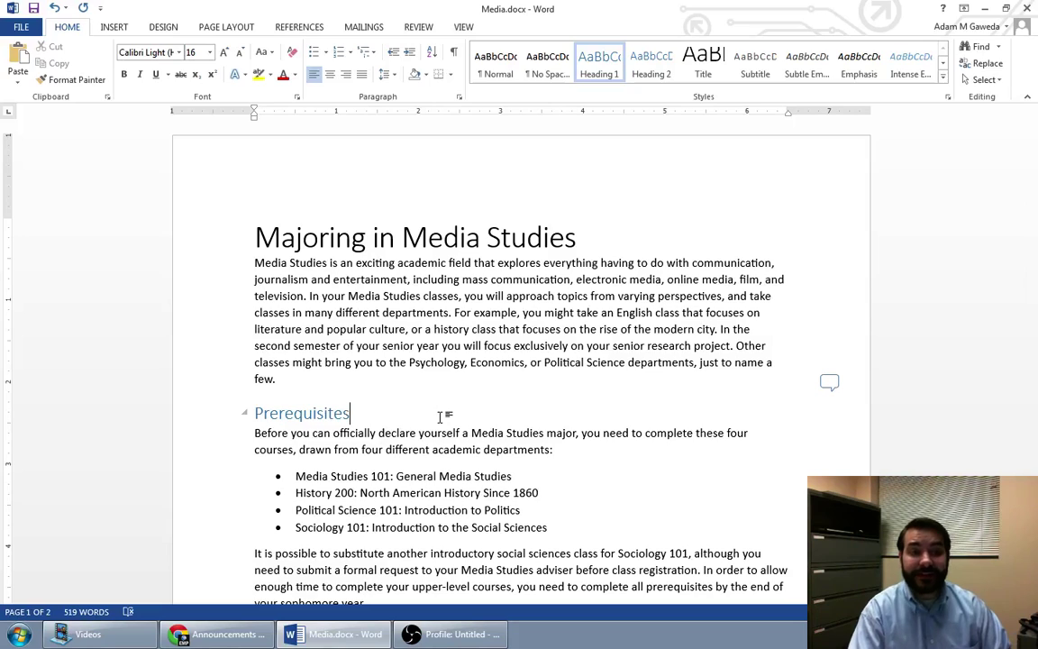
- Apply the style set with centered headings and an uppercase ruled title, and reduce the title's font size to 36
click(164, 28)
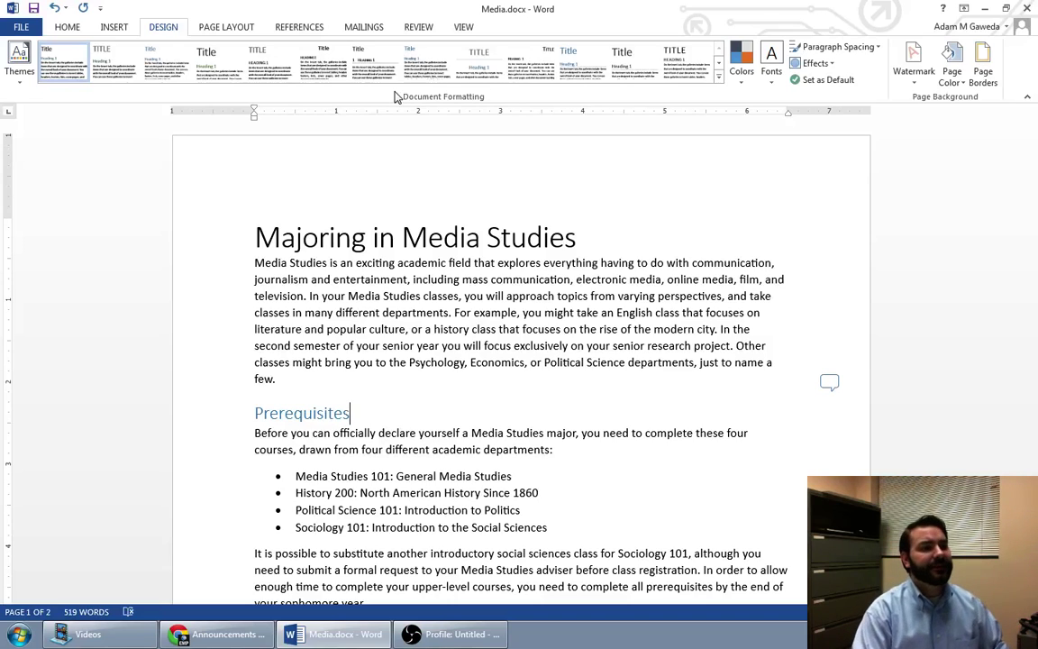
click(482, 73)
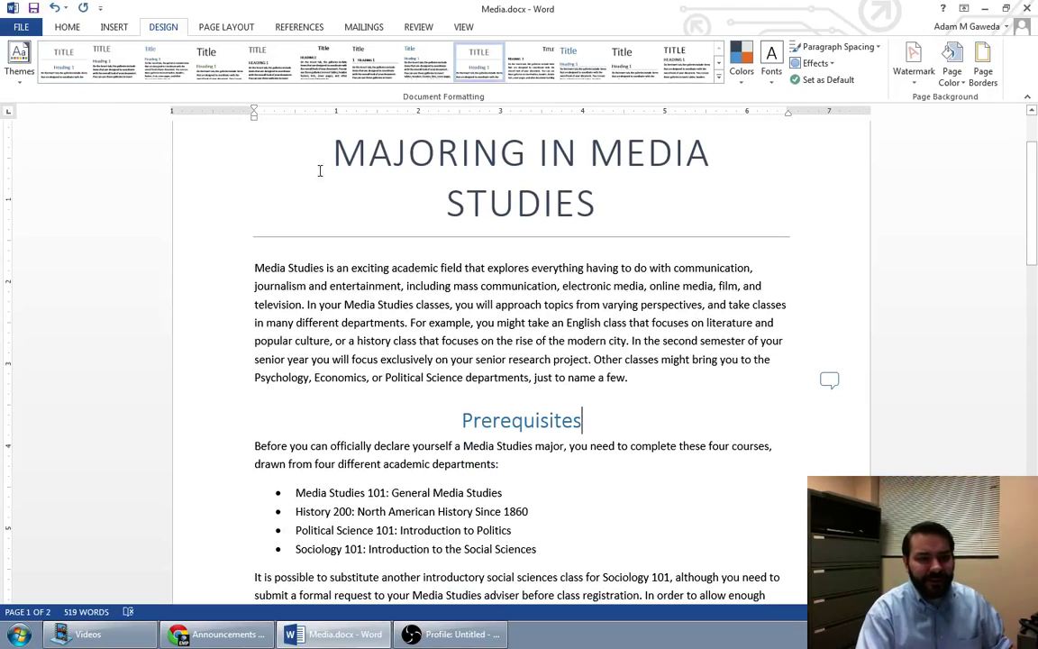
click(221, 175)
drag(194, 183, 190, 170)
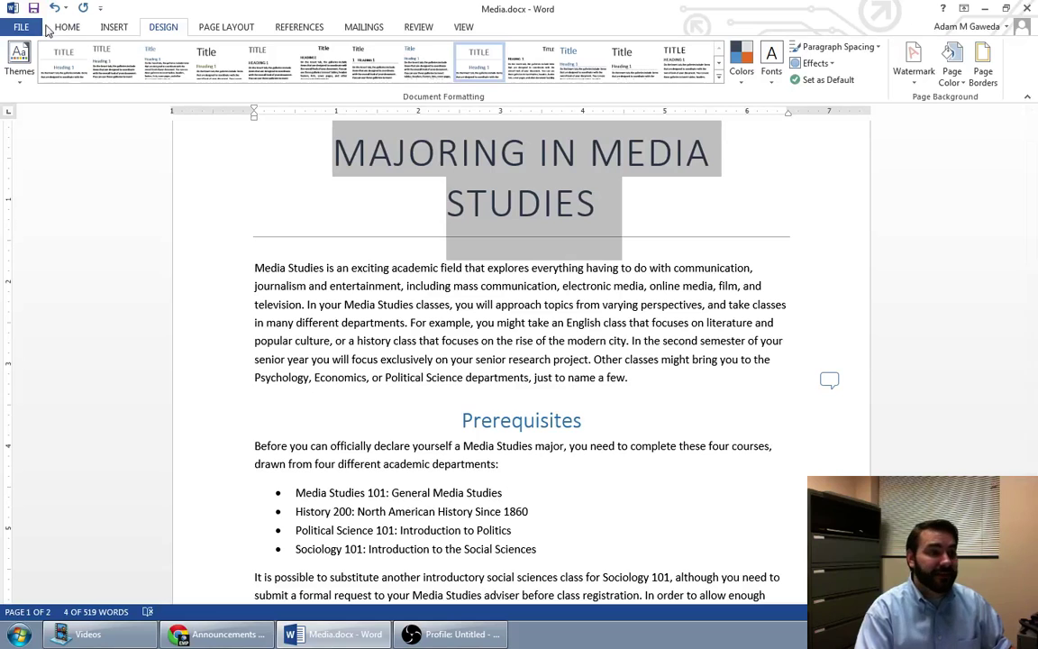
click(67, 26)
click(243, 58)
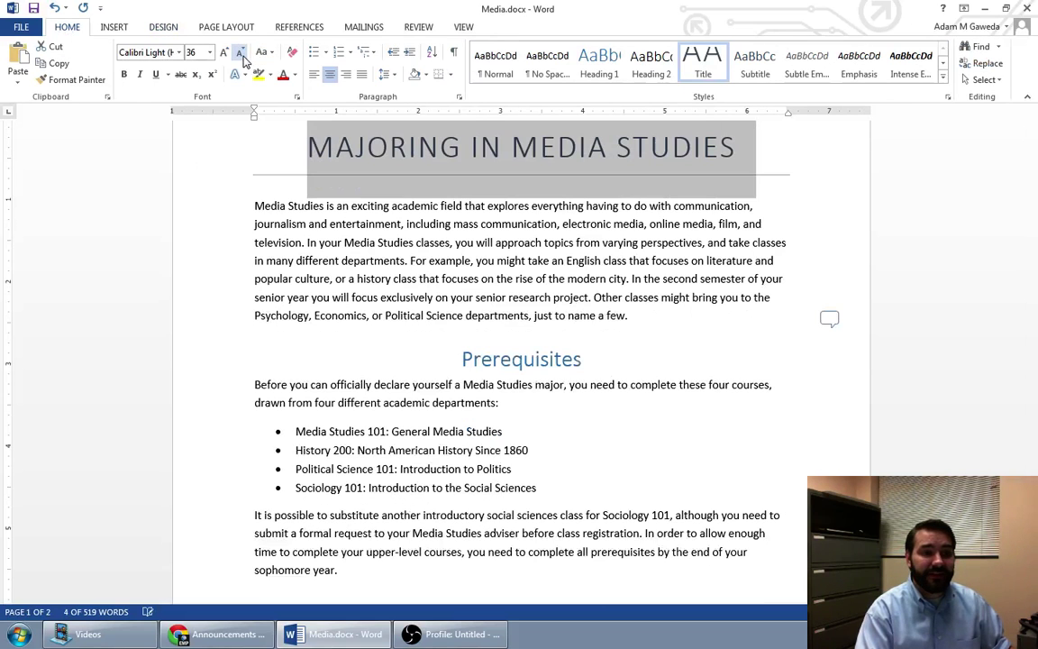
click(630, 291)
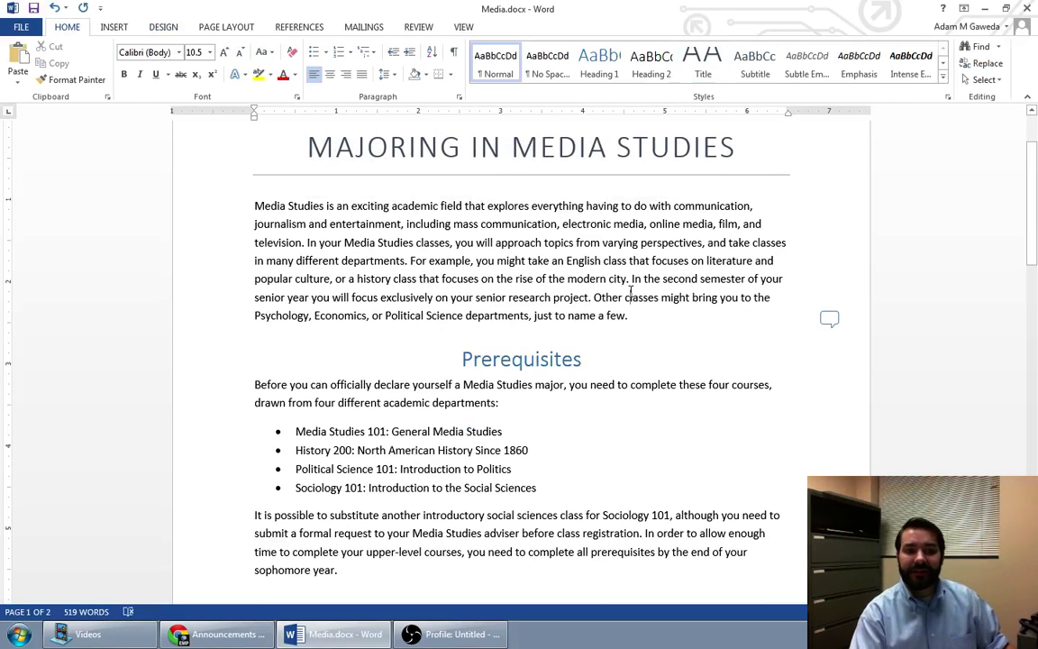
- Check the restyled title and headings on both pages and bring up the document-wide design options
scroll(631, 291, up, 2)
scroll(631, 291, down, 15)
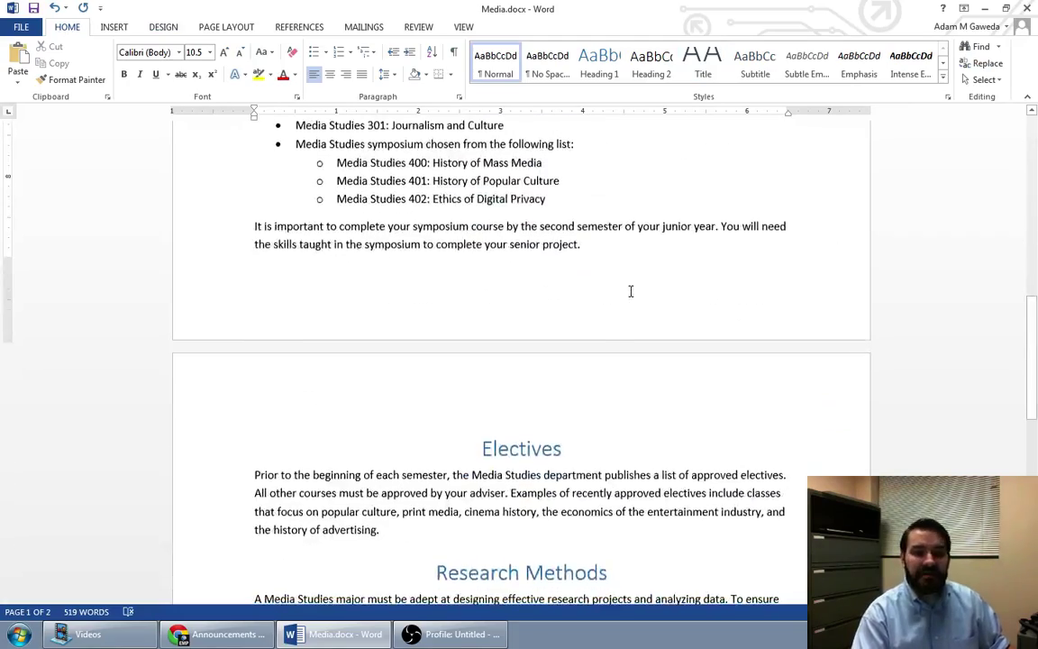
scroll(630, 291, down, 5)
scroll(631, 292, up, 15)
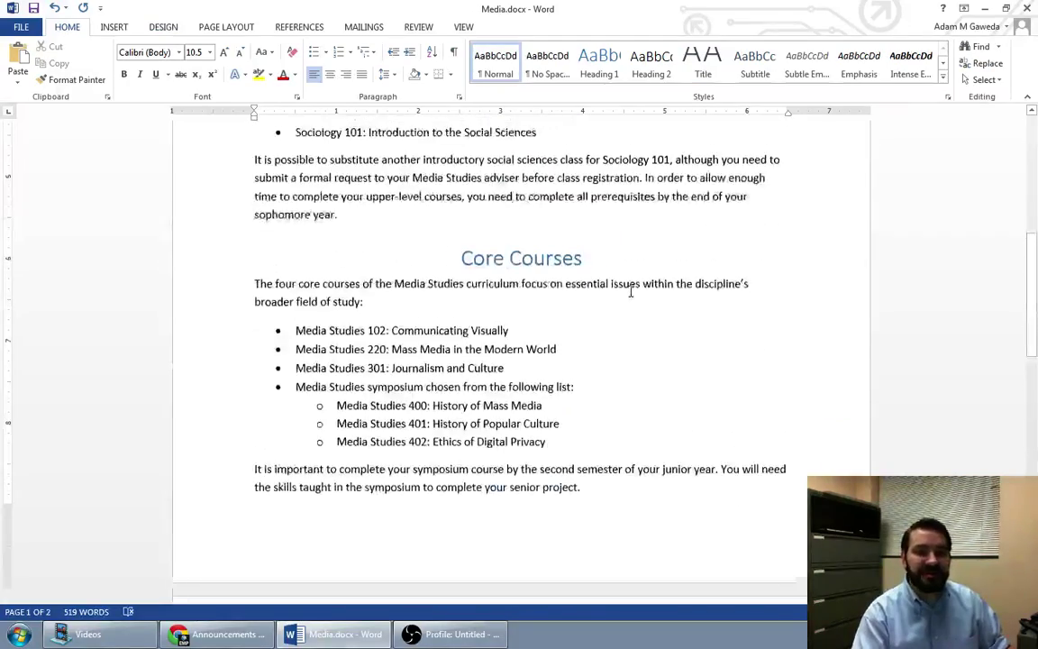
scroll(632, 291, up, 1)
click(164, 27)
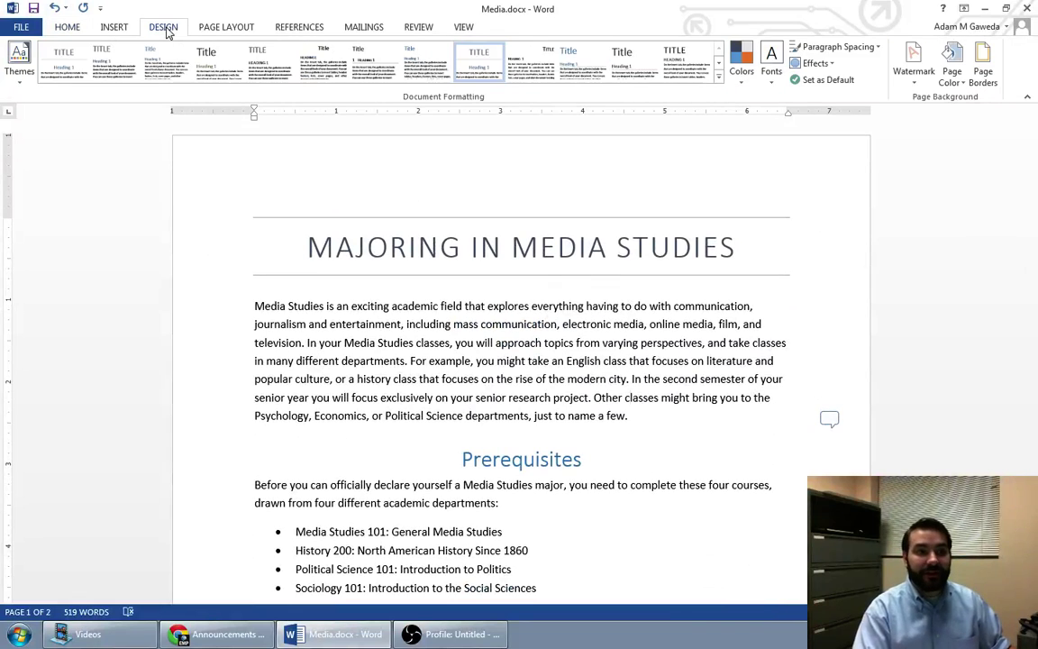